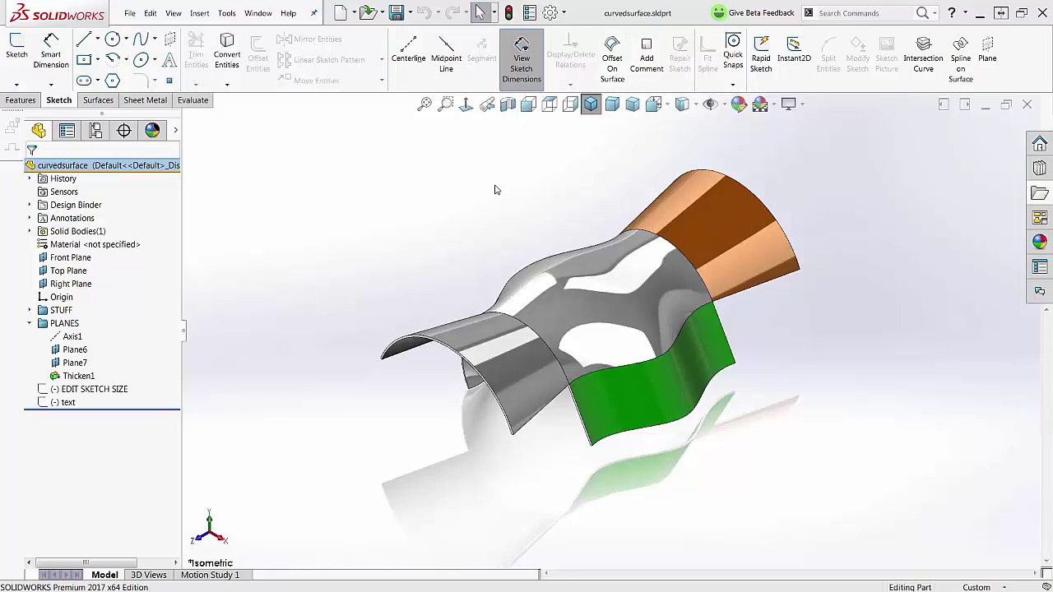
Step: Switch the part to the Top view
click(549, 103)
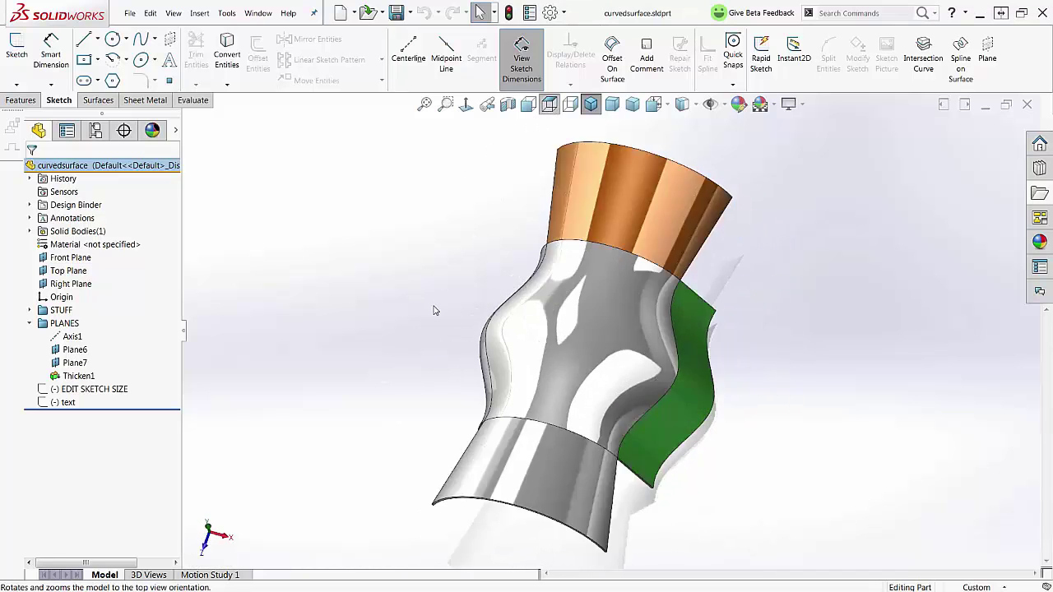
Step: Try a 10.00mm Offset On Surface on the lower face's edges, then discard it
click(612, 57)
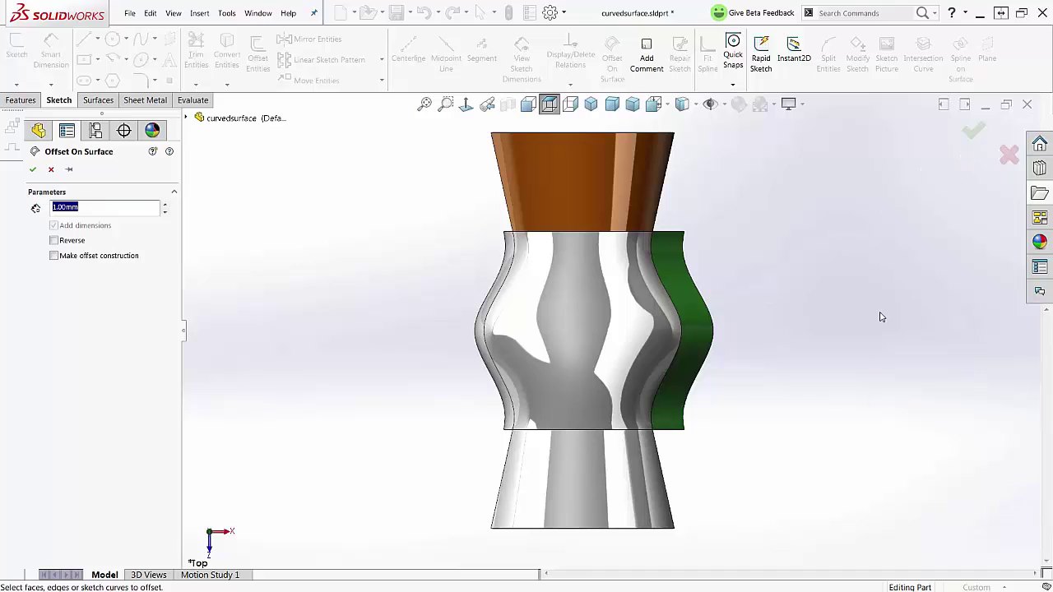
click(570, 529)
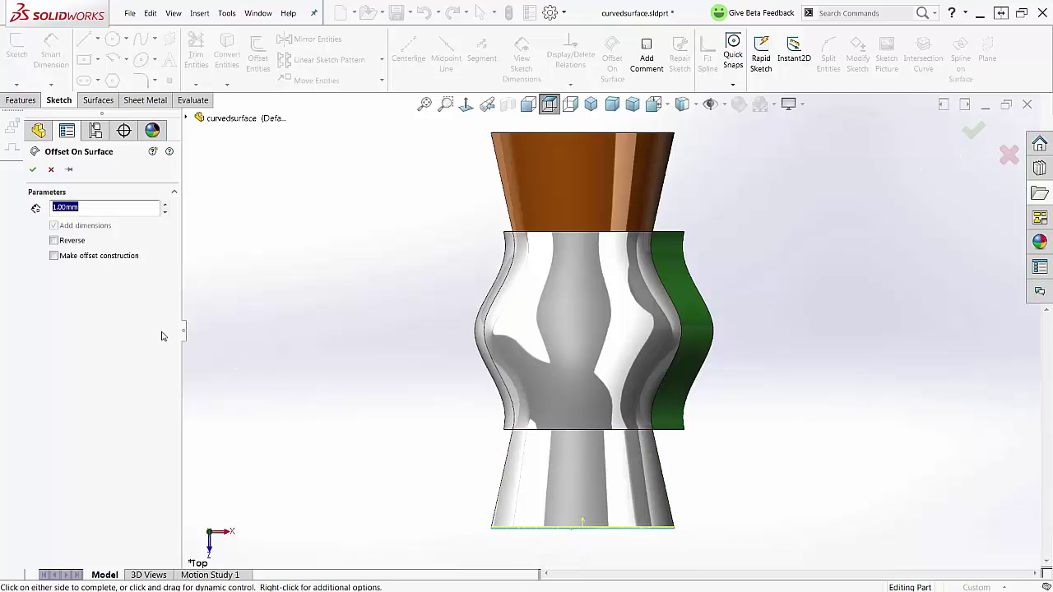
click(164, 204)
click(165, 204)
click(165, 204)
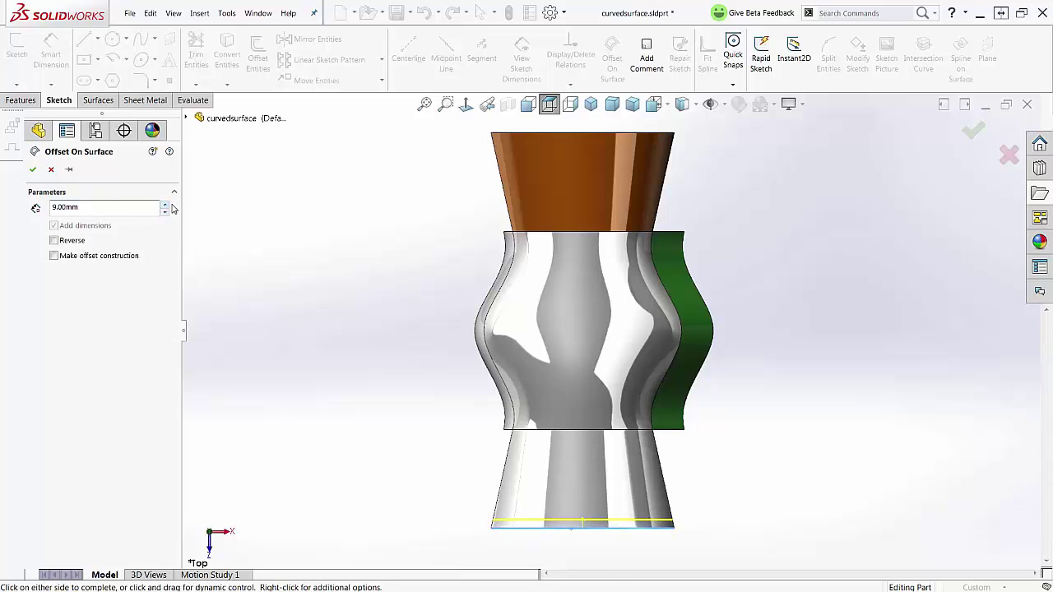
click(165, 204)
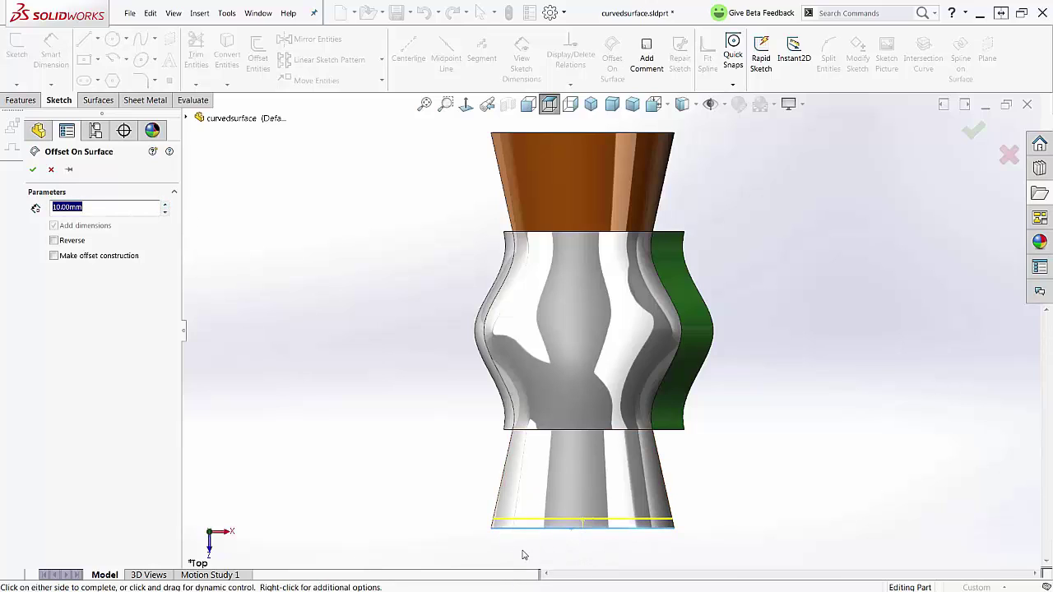
click(493, 502)
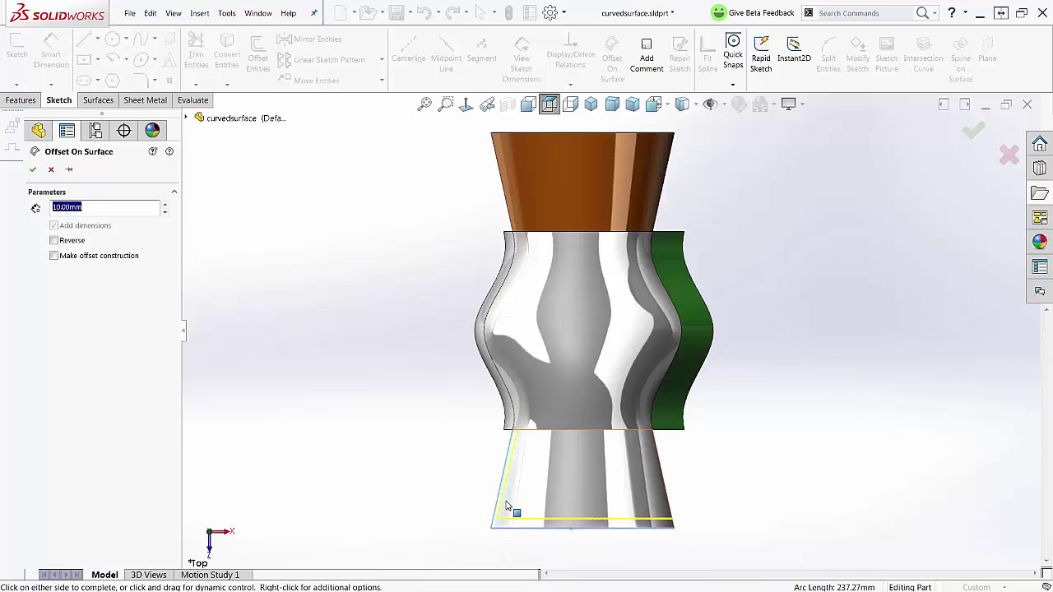
click(668, 487)
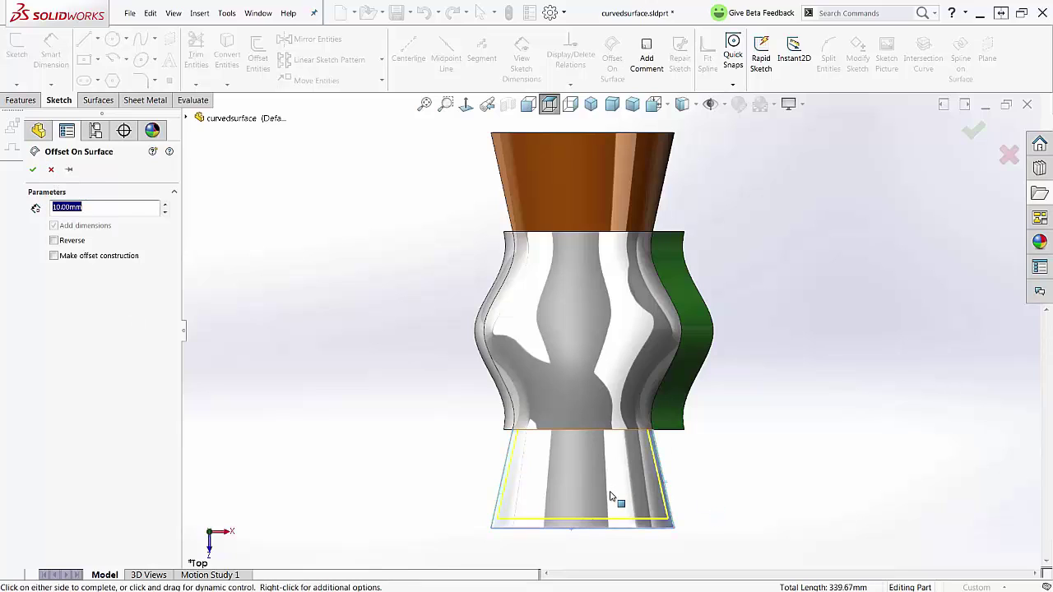
click(51, 168)
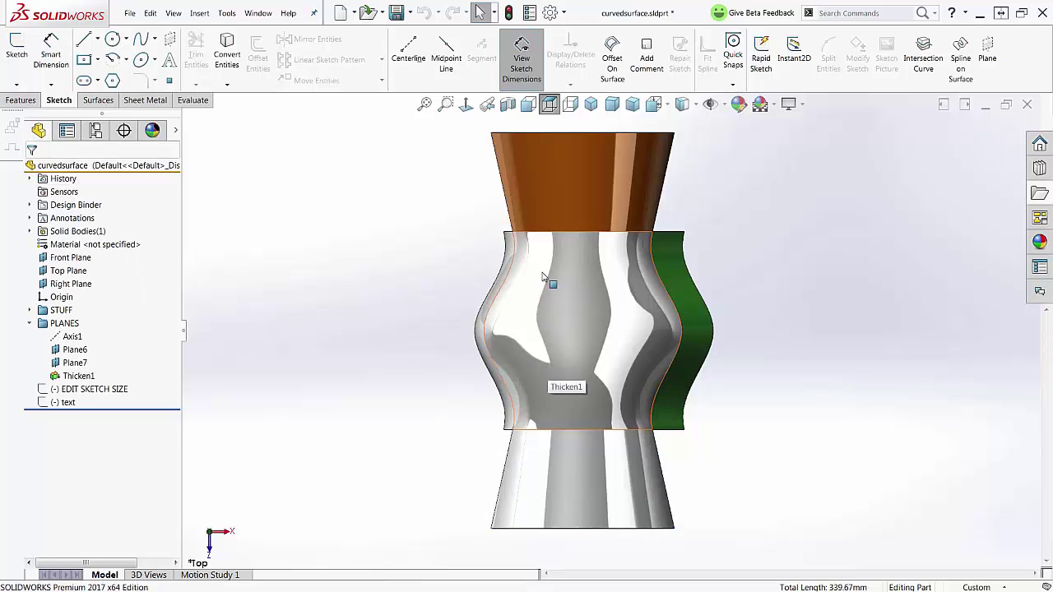
Step: Rerun Offset On Surface on the middle curved face at a 20mm distance
click(558, 323)
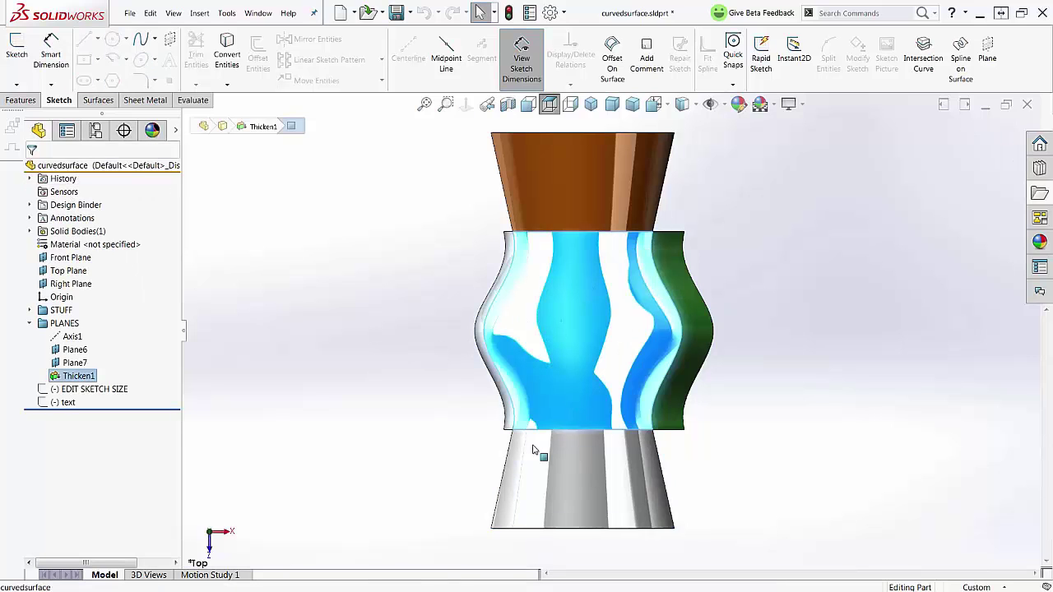
click(420, 469)
key(Return)
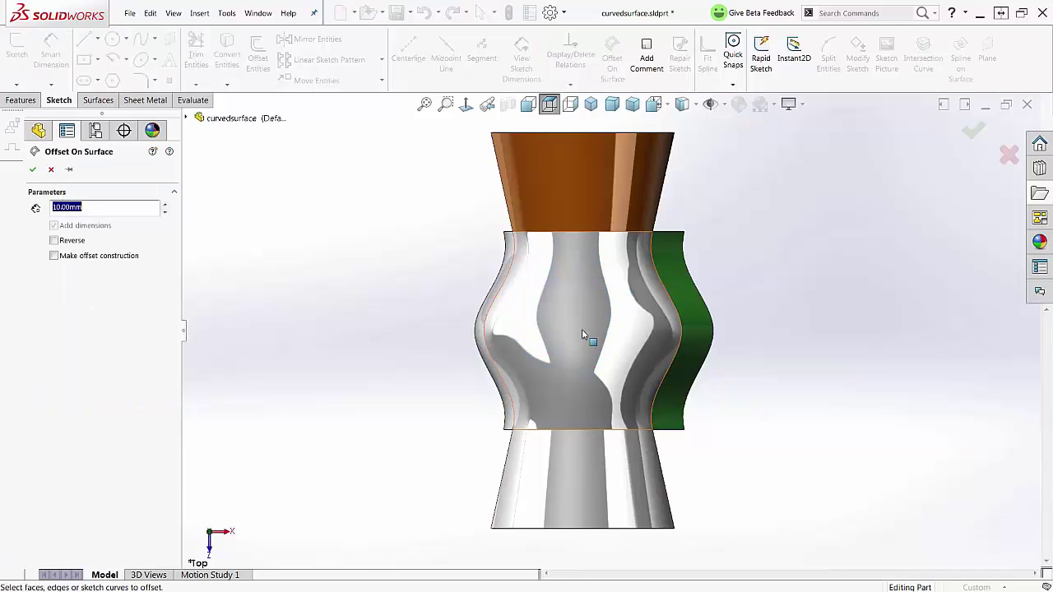
click(572, 314)
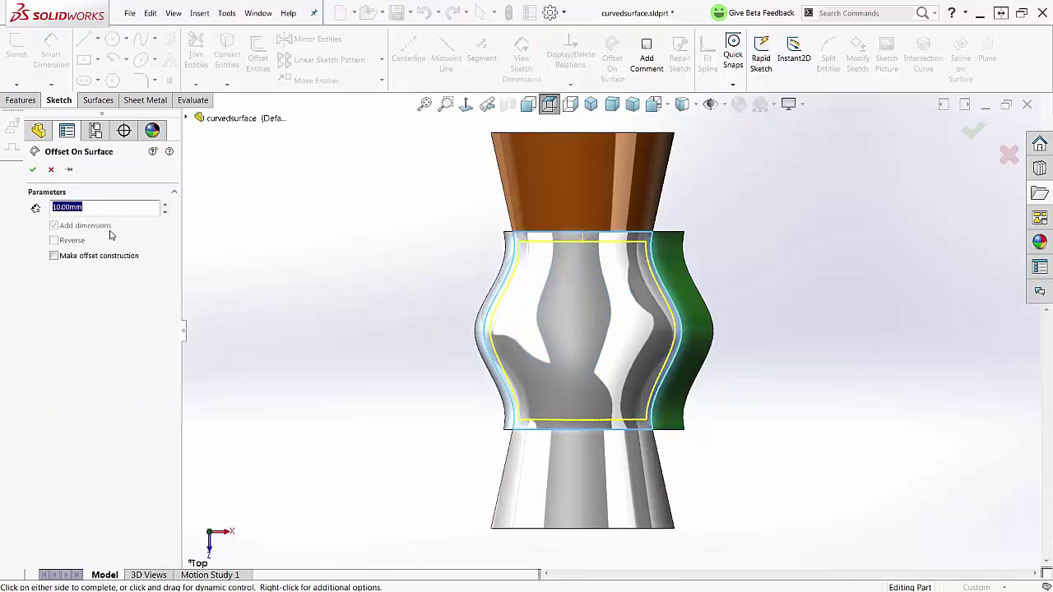
text(20)
key(Return)
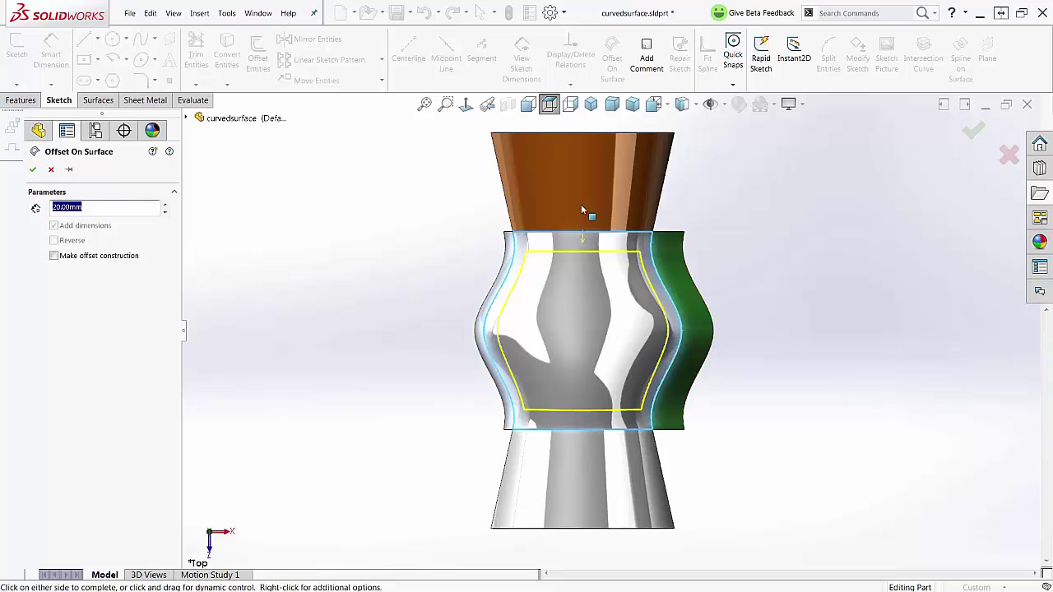
Step: Accept the 20 mm offset sketch and extrude-cut it through the middle face along Top Plane
click(33, 169)
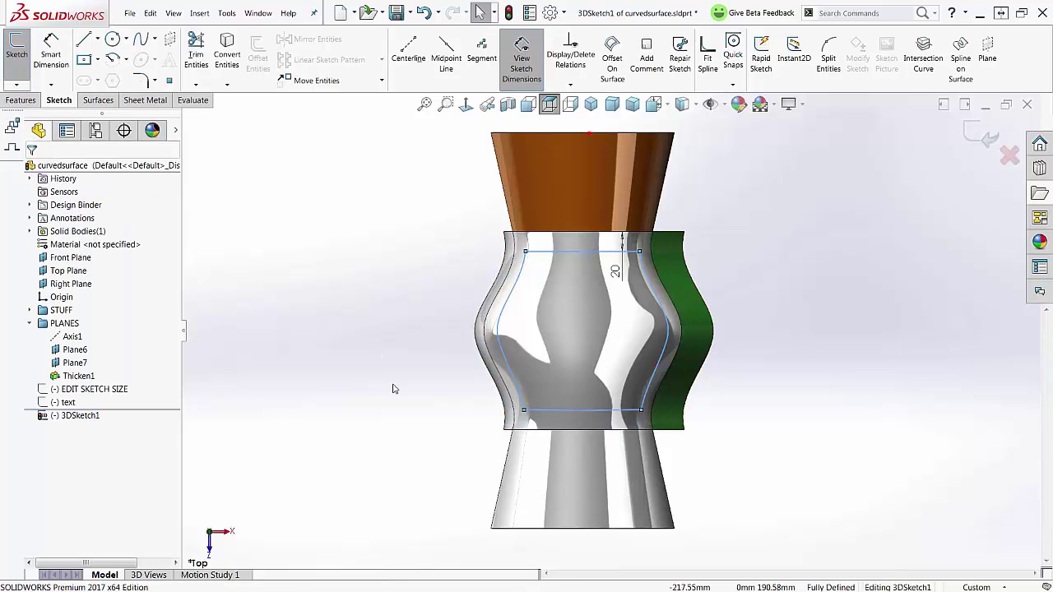
middle_drag(406, 369, 332, 165)
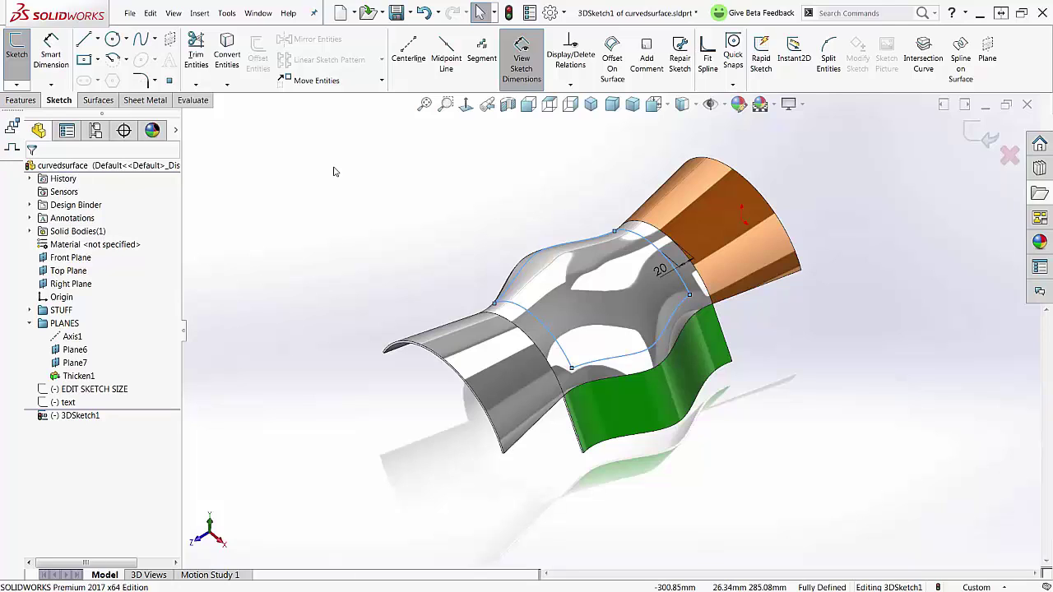
click(33, 101)
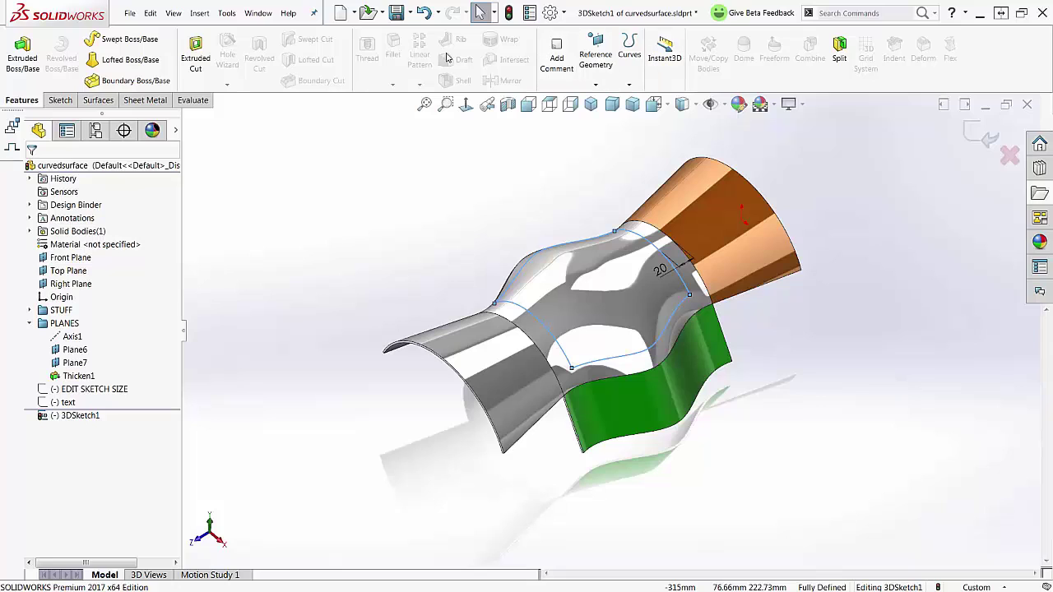
click(195, 51)
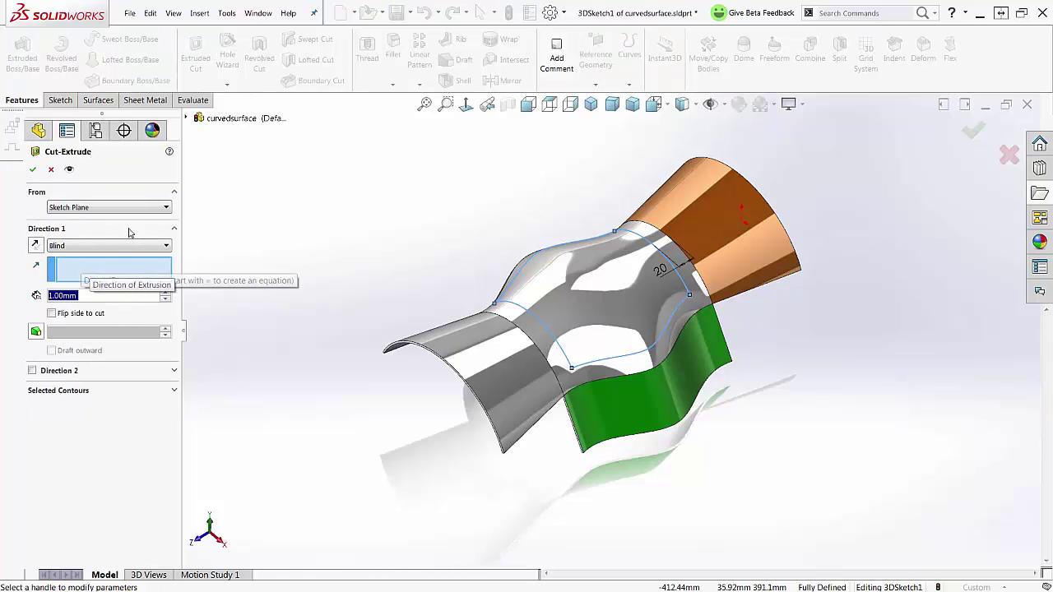
click(188, 119)
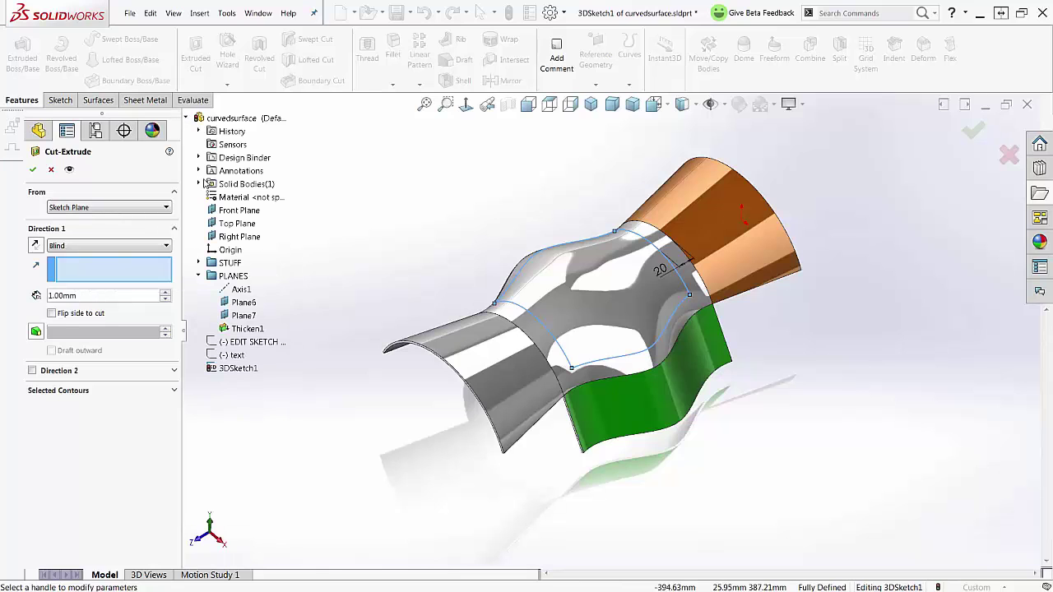
click(237, 223)
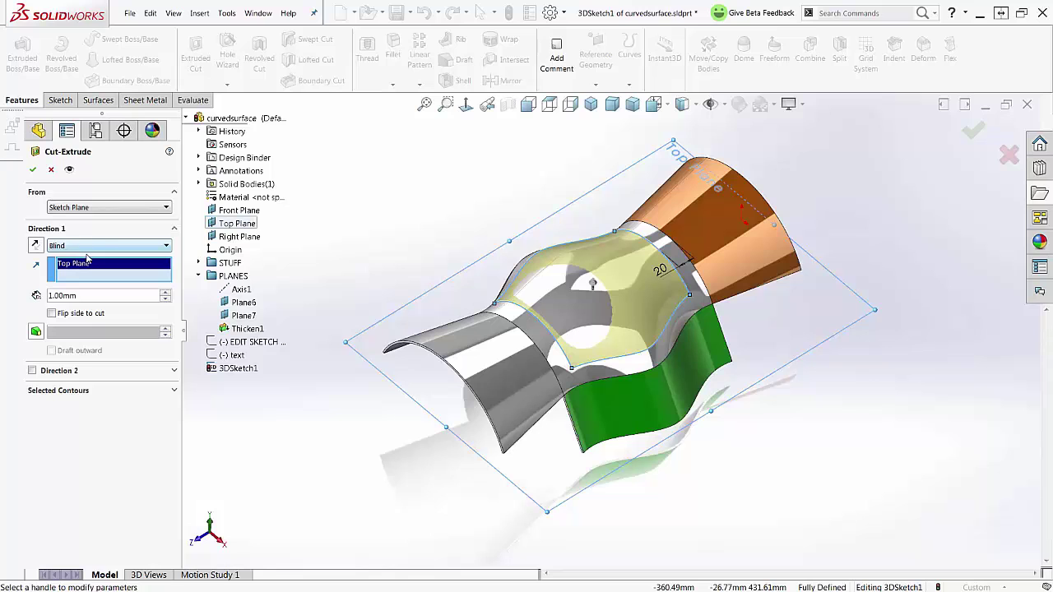
key(Return)
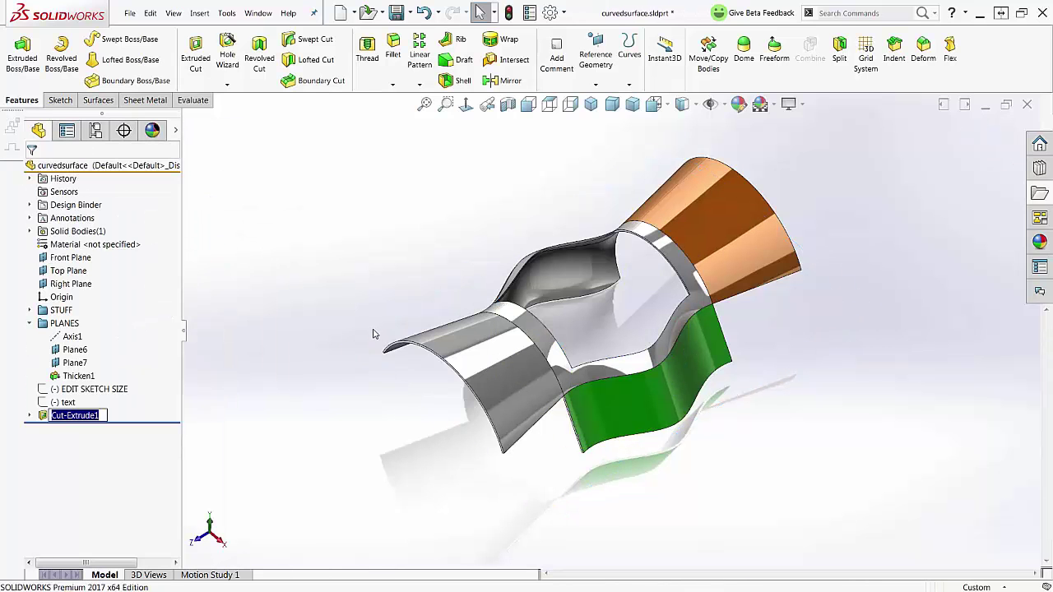
scroll(360, 316, down, 2)
middle_drag(389, 339, 312, 424)
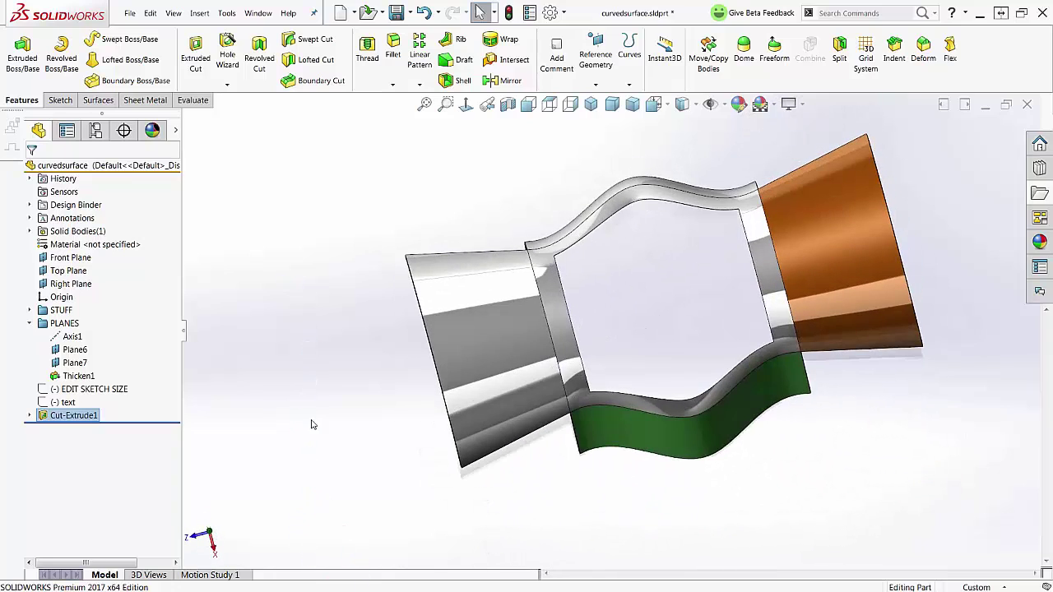
click(550, 104)
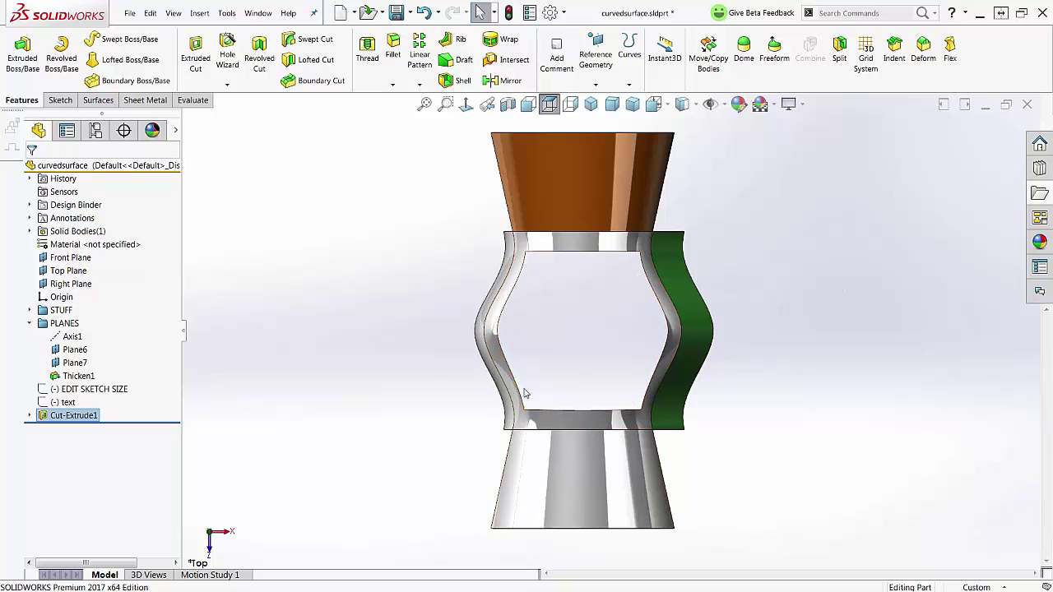
click(357, 393)
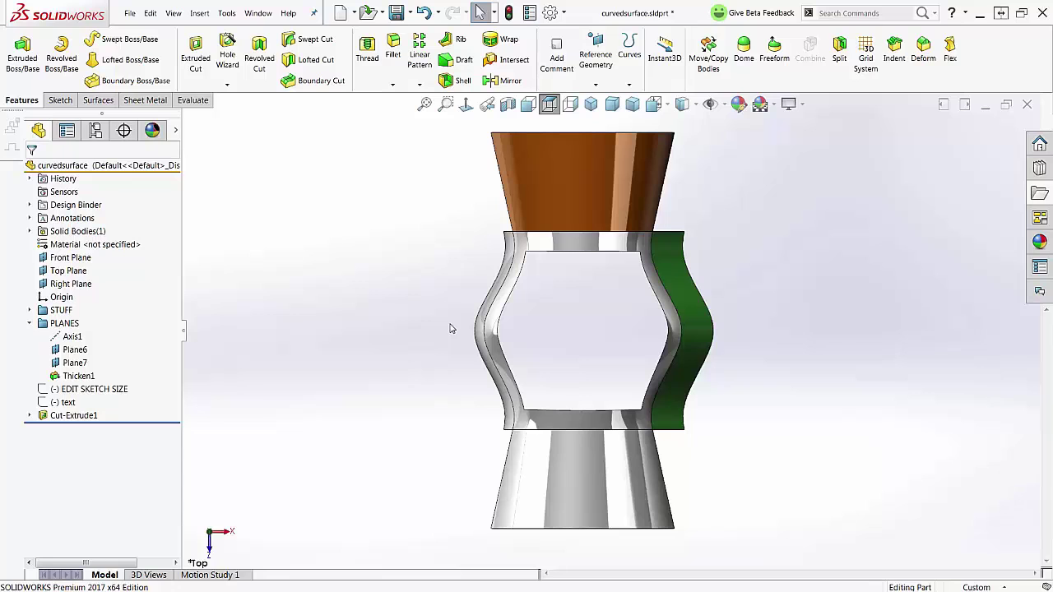
middle_drag(378, 298, 365, 383)
Step: Suppress Cut-Extrude1 and display the GOENGINEER text sketch on the part
click(48, 433)
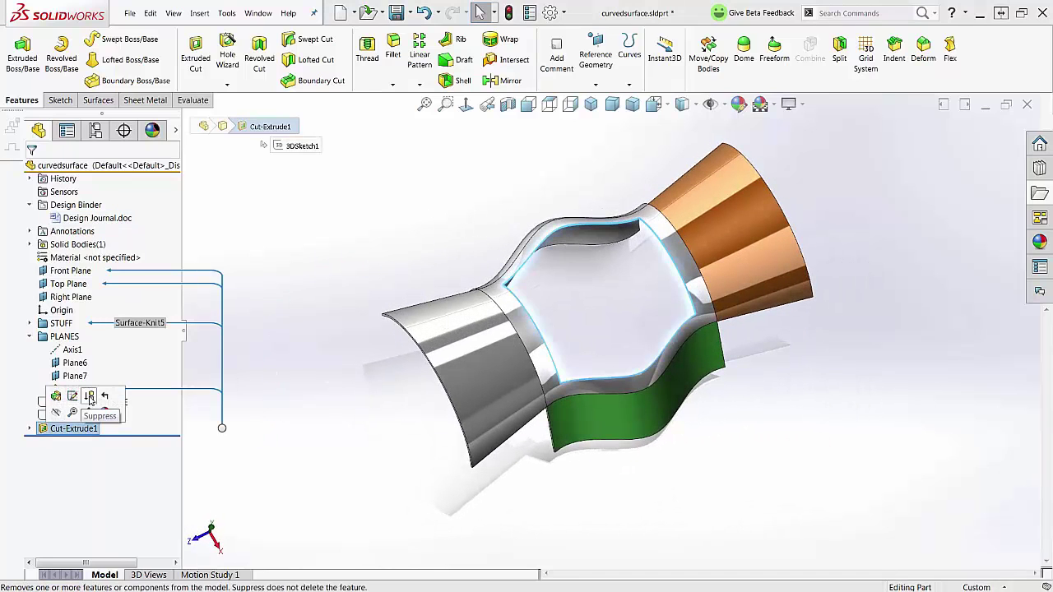
click(93, 401)
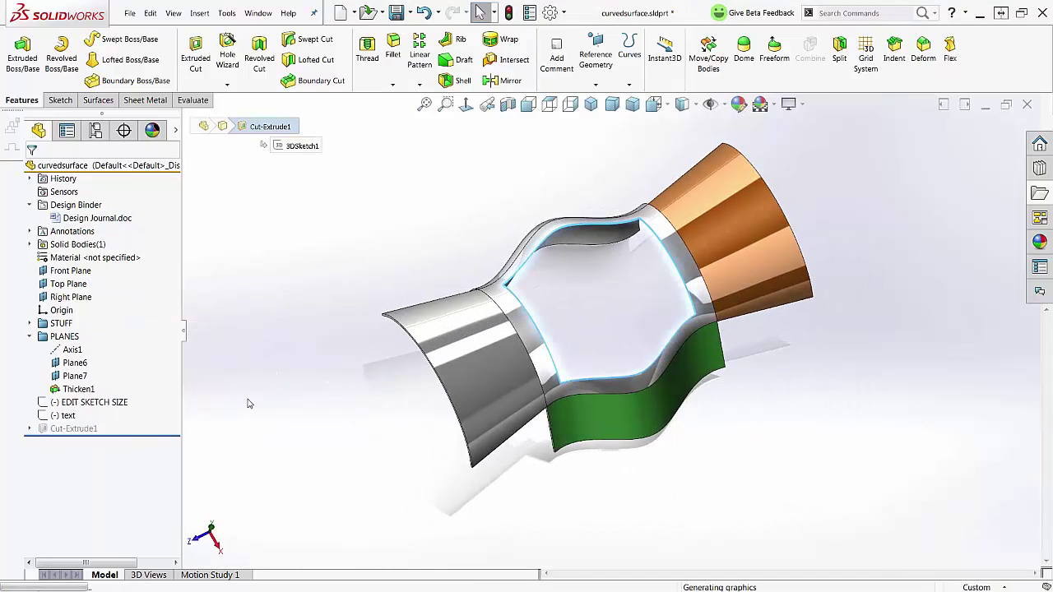
click(62, 415)
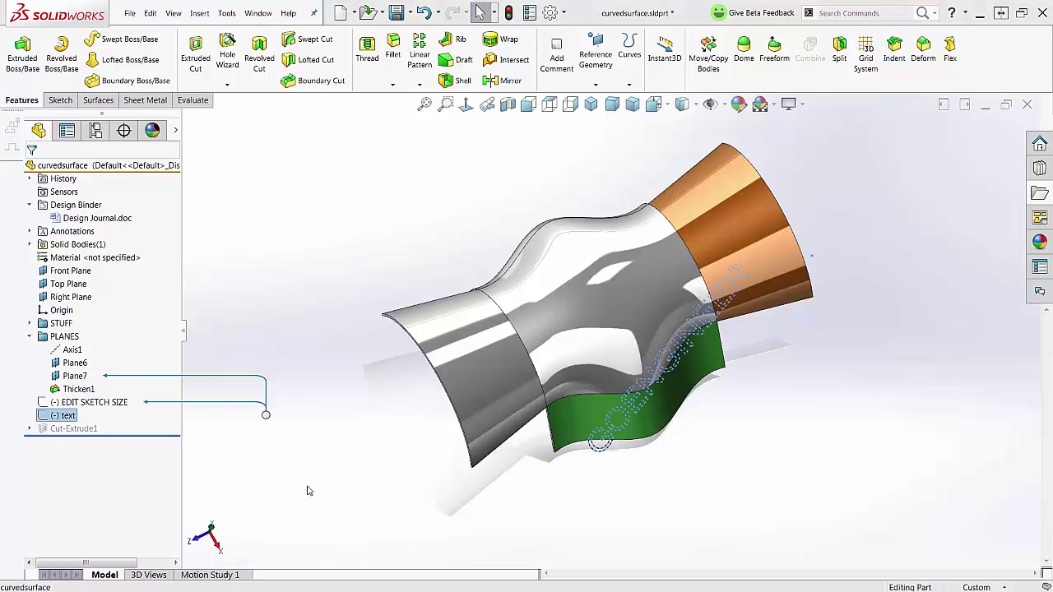
mouse_move(306, 486)
middle_down()
mouse_move(335, 250)
mouse_move(206, 350)
middle_up()
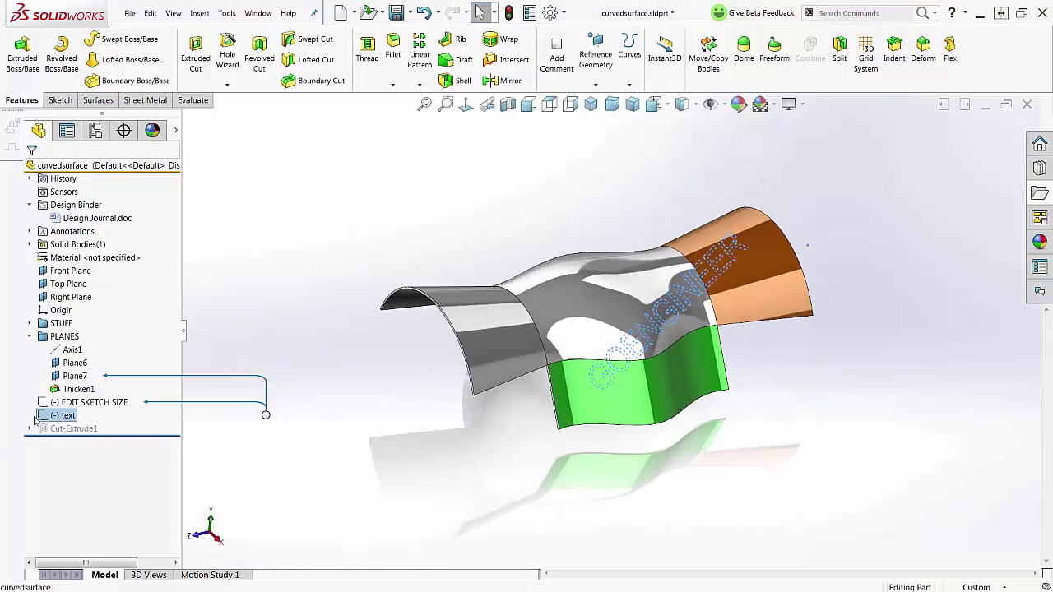
Step: Inspect Plane7 face-on, then check the text sketch and the green and orange Thicken1 faces
click(74, 376)
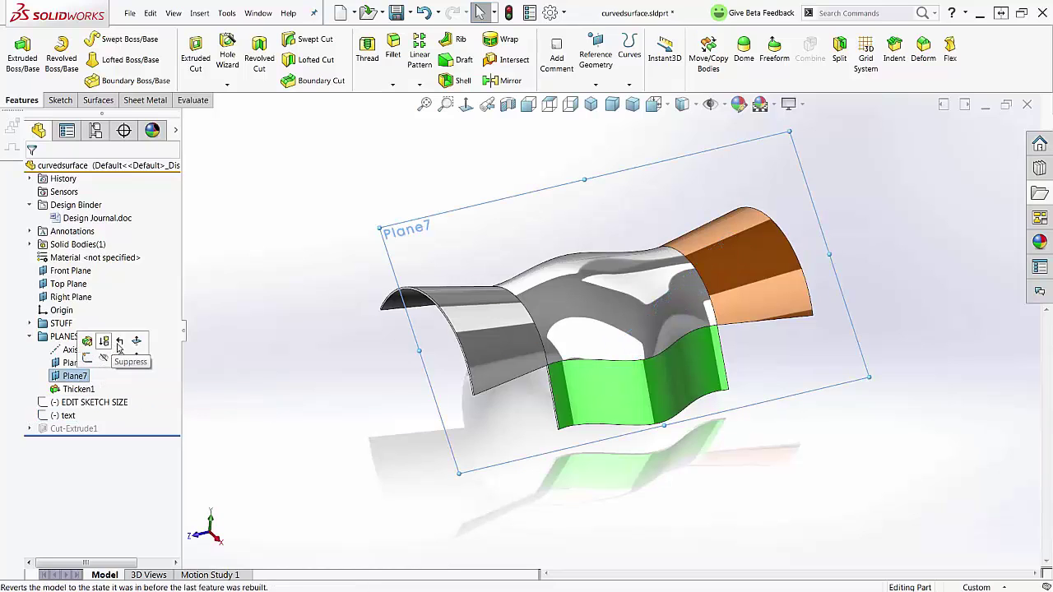
click(137, 341)
click(67, 416)
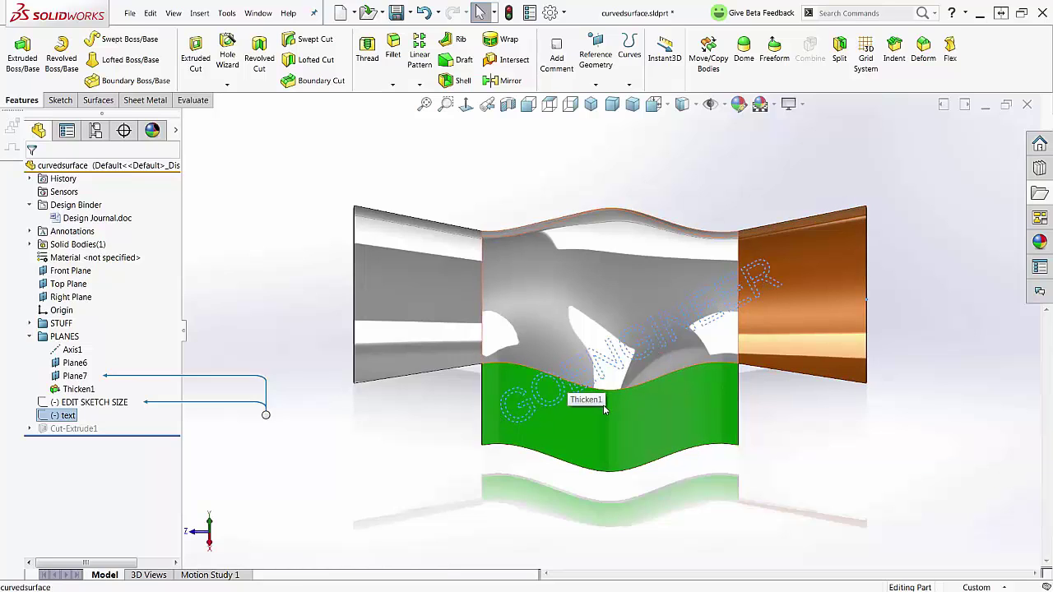
click(580, 434)
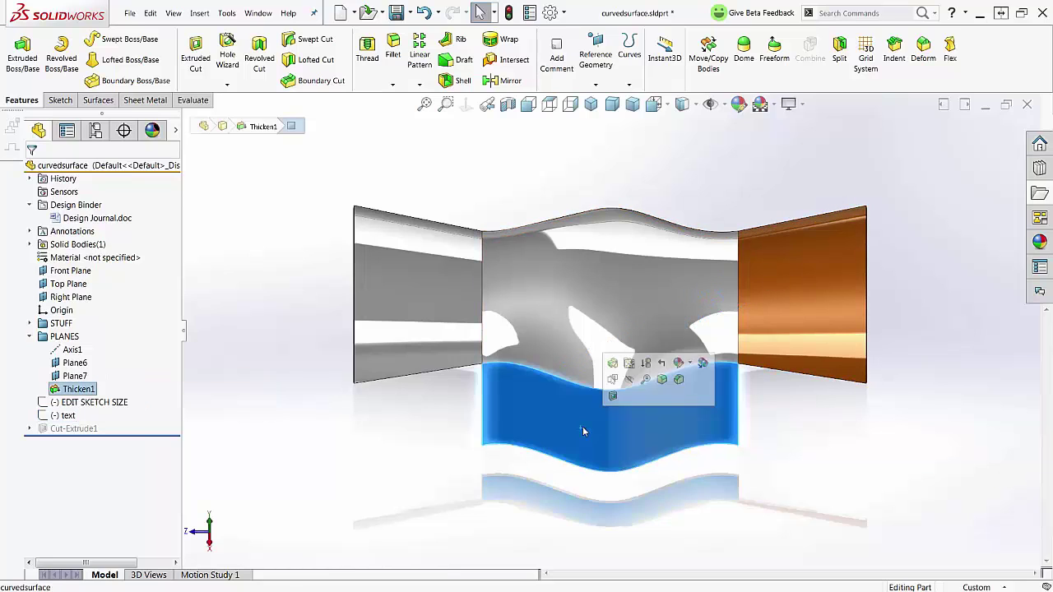
click(778, 286)
click(442, 453)
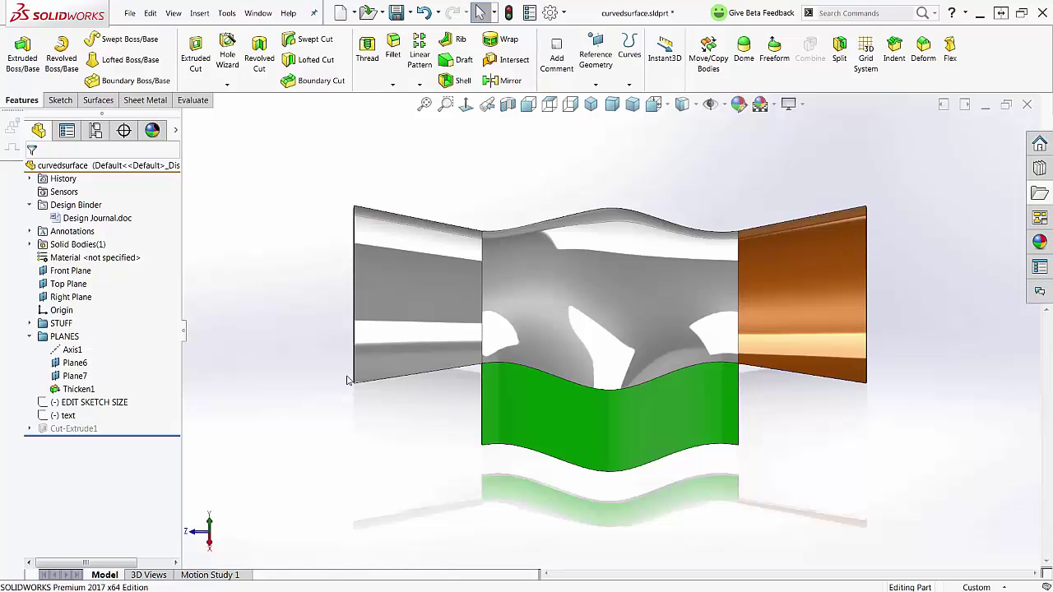
Step: Wrap the GOENGINEER sketch 5.00 mm onto the green, middle and orange faces using Spline Surface
click(67, 415)
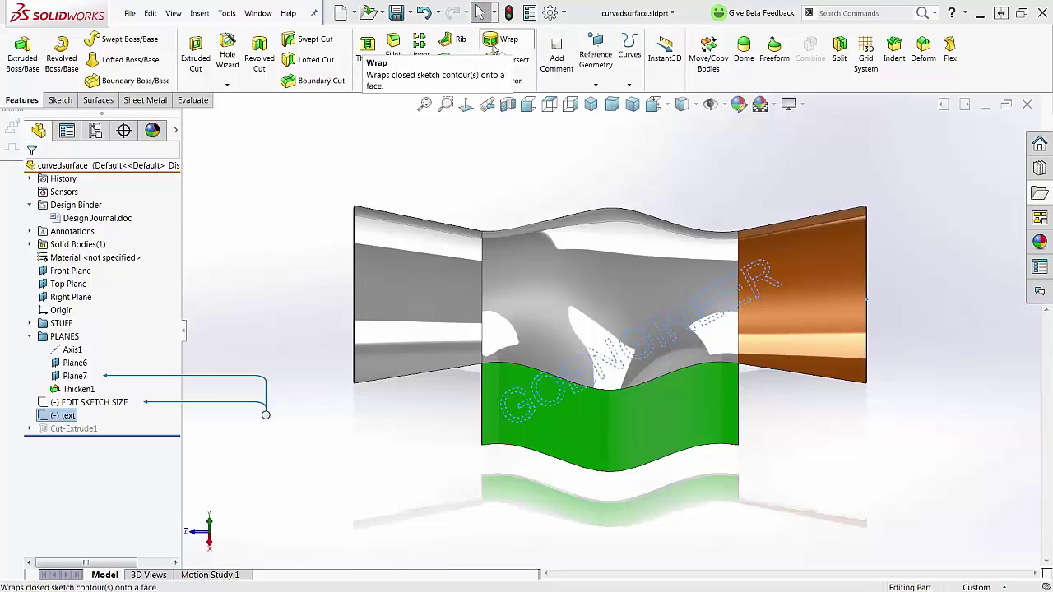
click(494, 49)
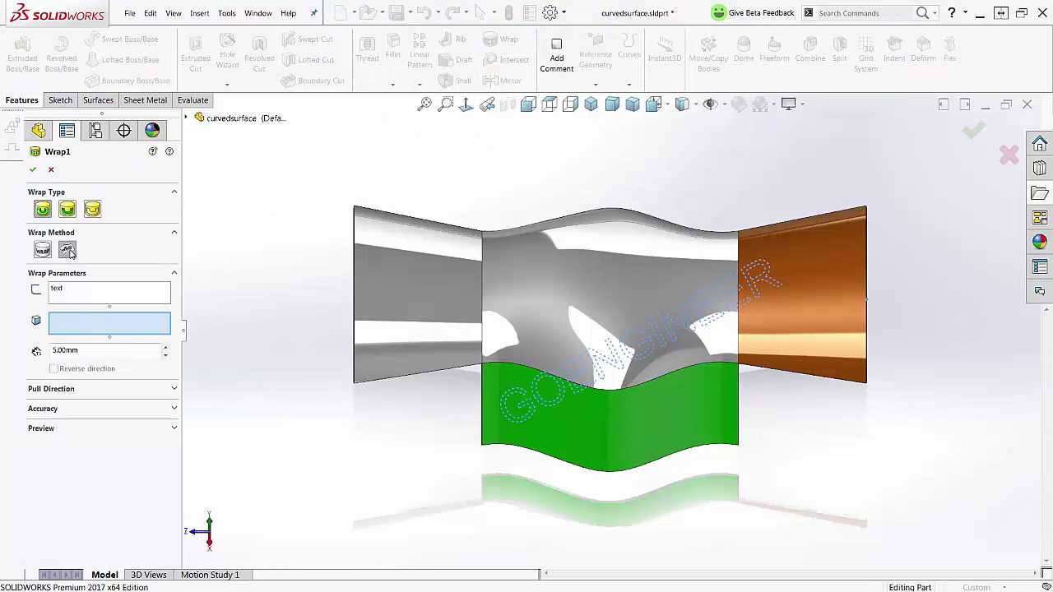
click(70, 251)
click(71, 250)
click(578, 429)
click(569, 322)
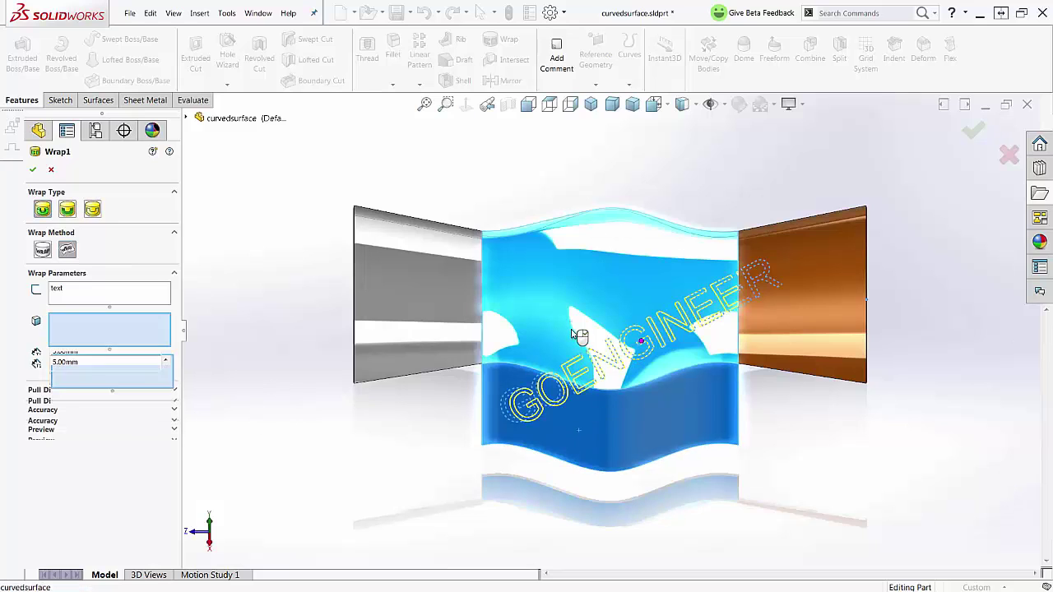
click(784, 336)
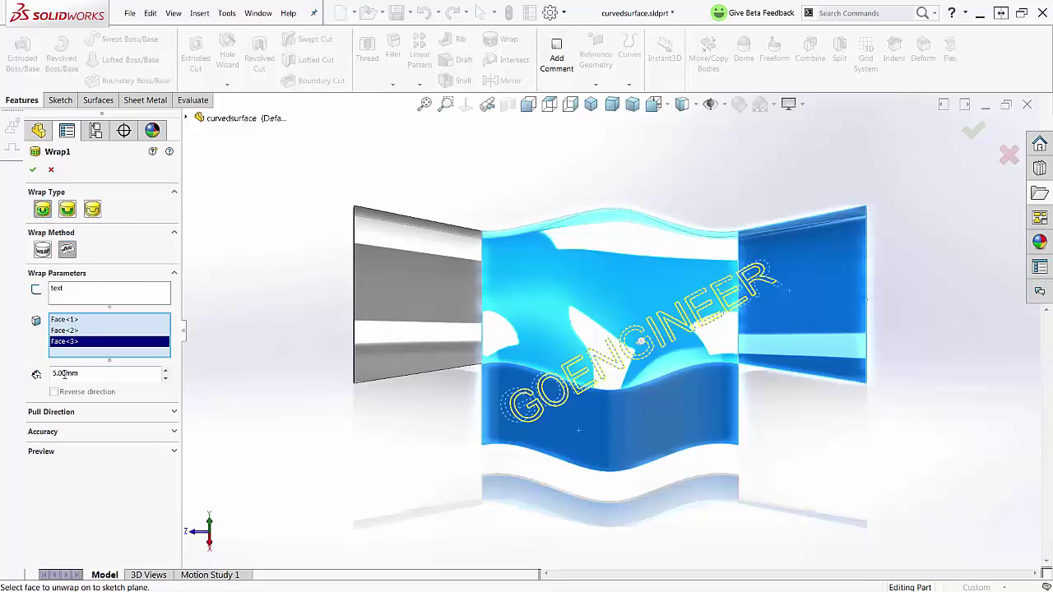
click(31, 169)
Step: Drag the EDIT SKETCH SIZE text sketch slightly upward with Instant3D, then orbit to view the top
click(87, 403)
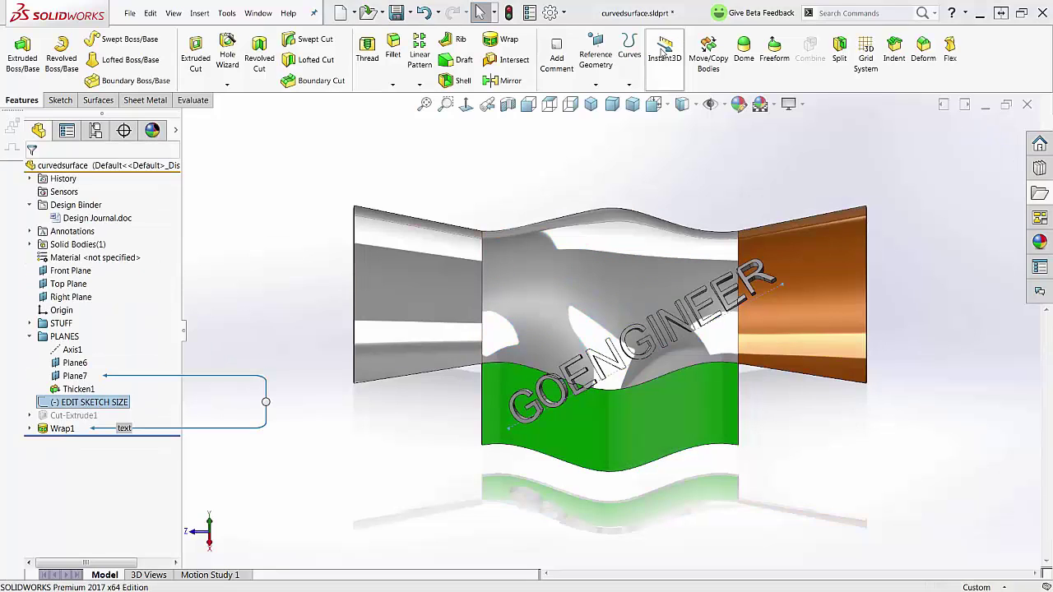
key(F2)
drag(645, 297, 645, 287)
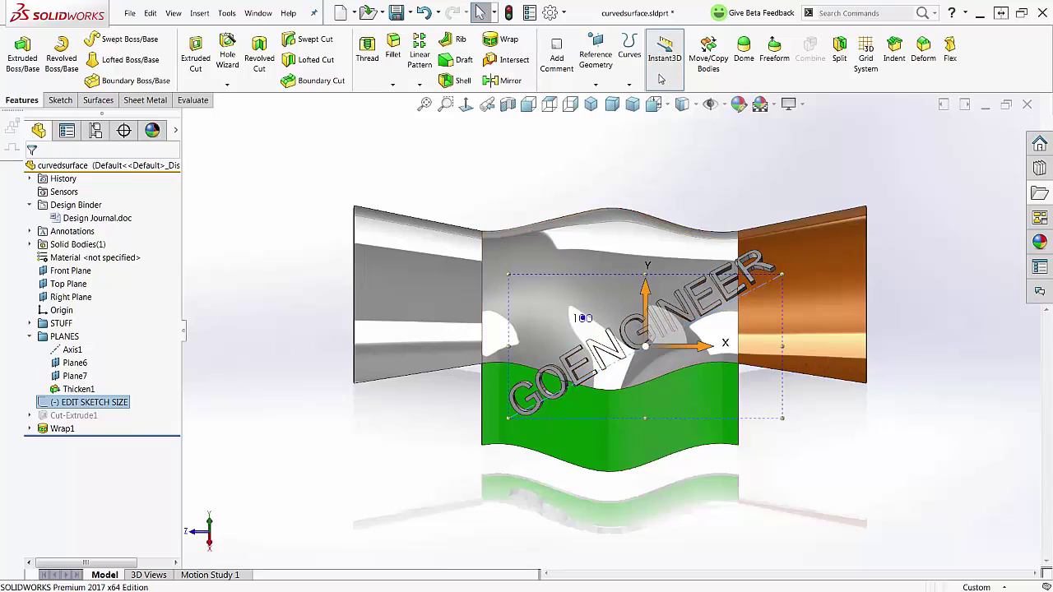
click(288, 249)
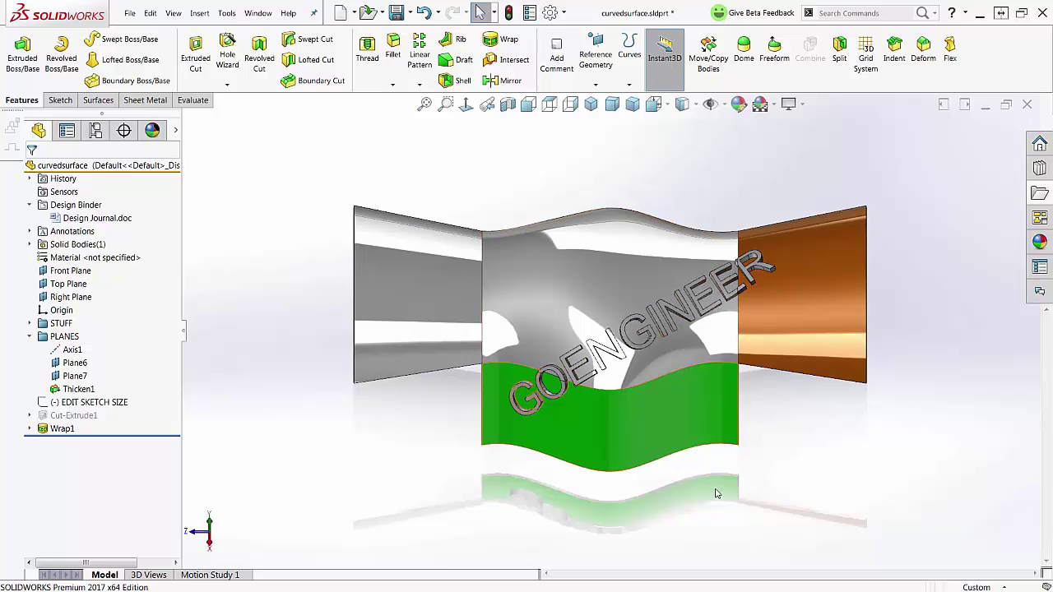
middle_drag(745, 497, 536, 491)
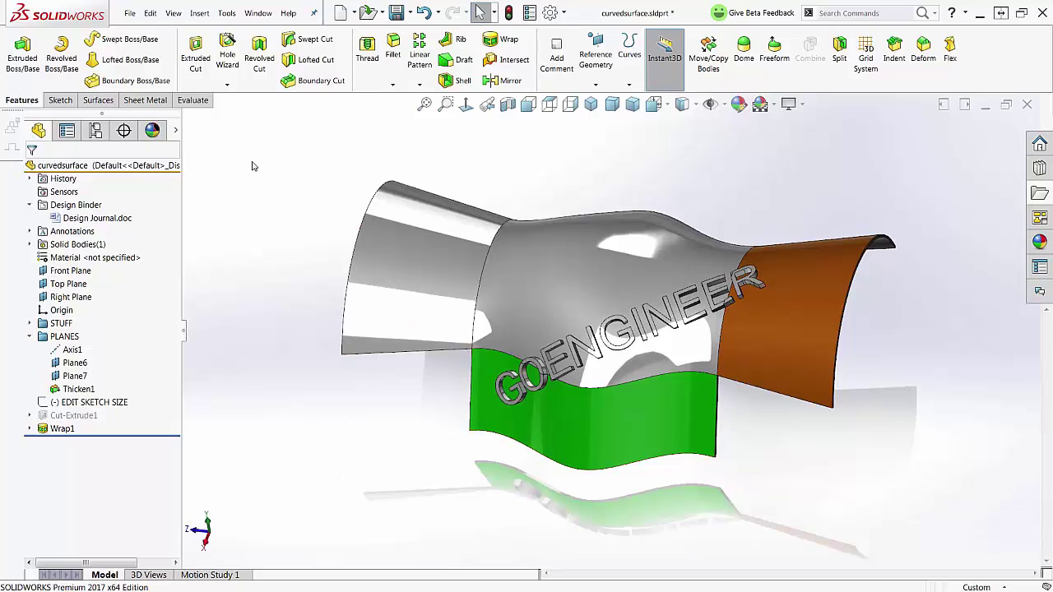